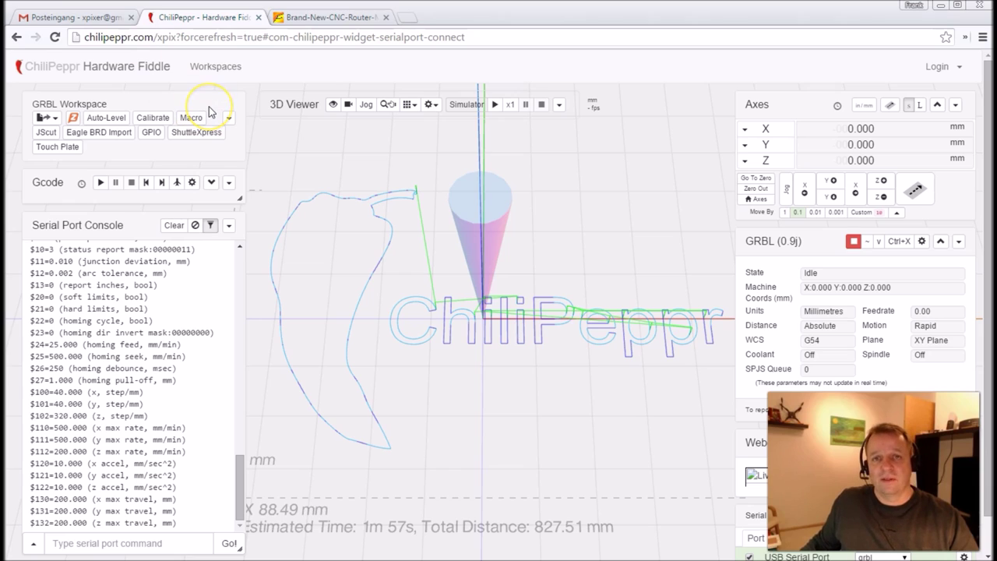
Step: Show the Calibrate widget and scroll through its width/height readout and probe instructions
click(154, 118)
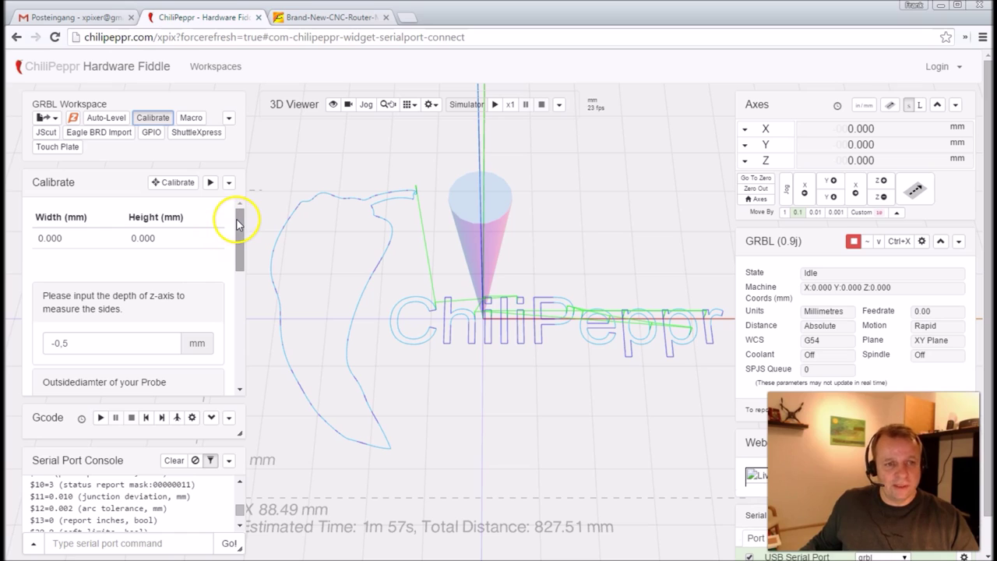
drag(244, 217, 250, 314)
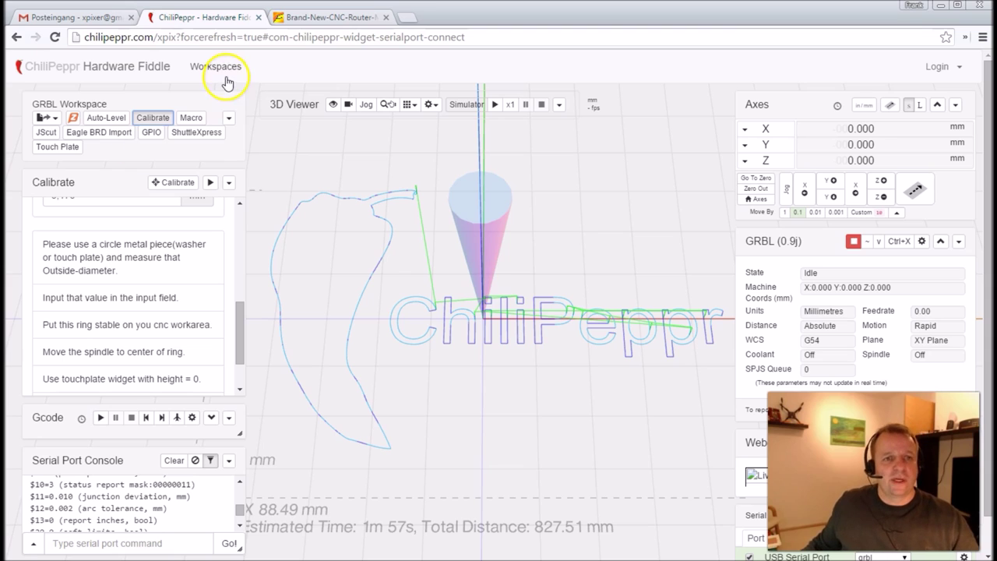
click(321, 18)
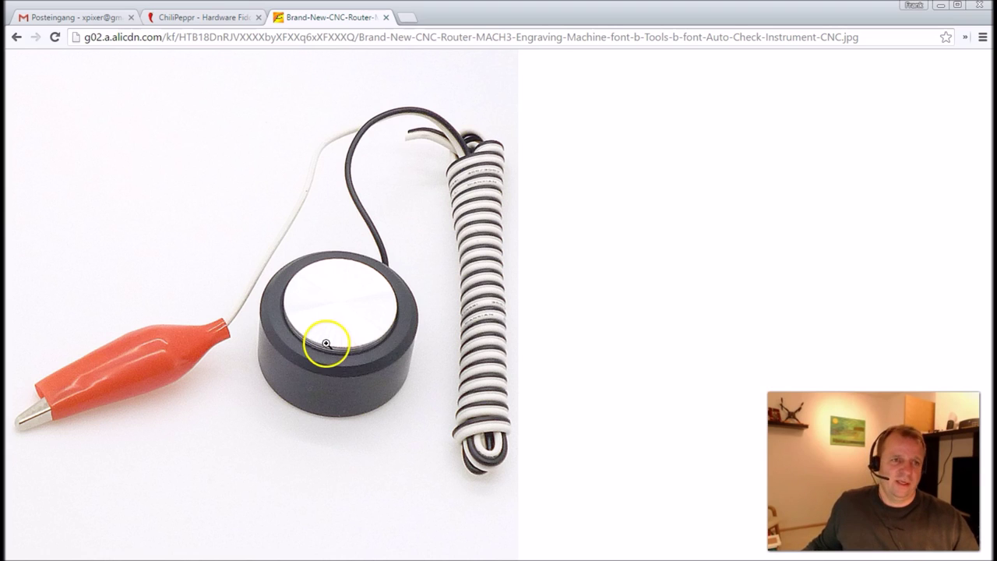
click(226, 18)
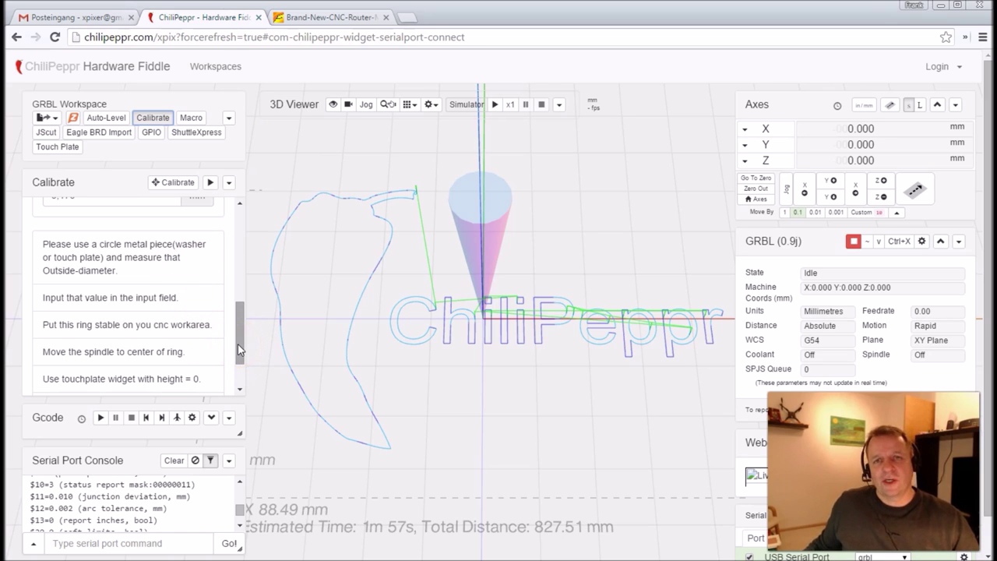
click(305, 17)
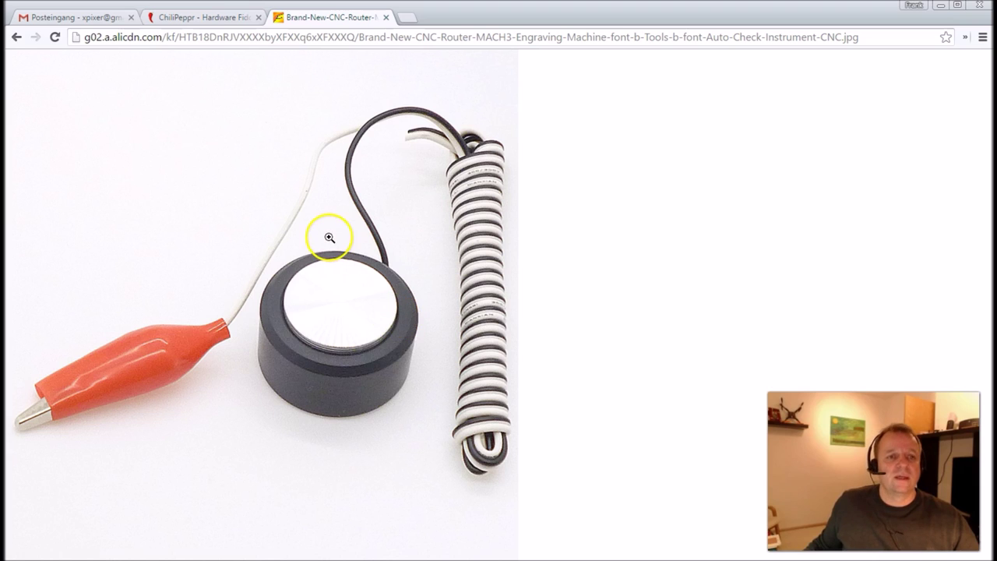
click(334, 289)
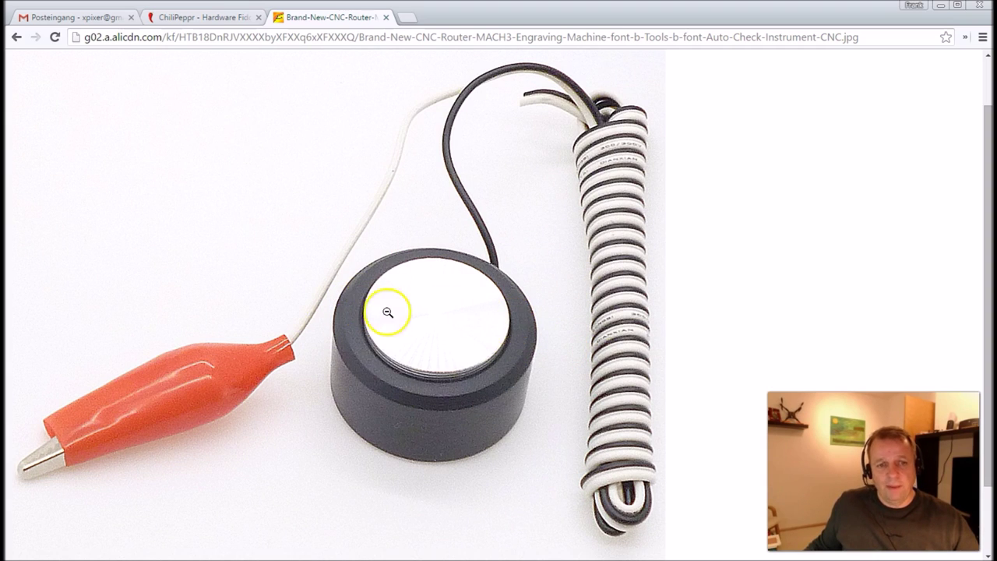
click(197, 22)
drag(233, 350, 223, 296)
click(94, 329)
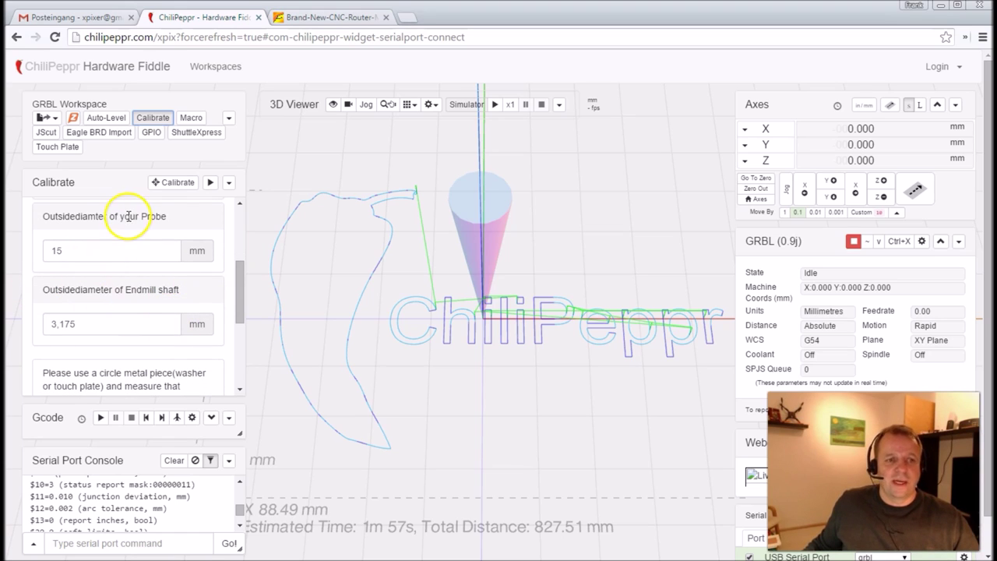
Step: Enter a new probe outside diameter and display the probe disc in the 3D view
click(77, 250)
double_click(77, 250)
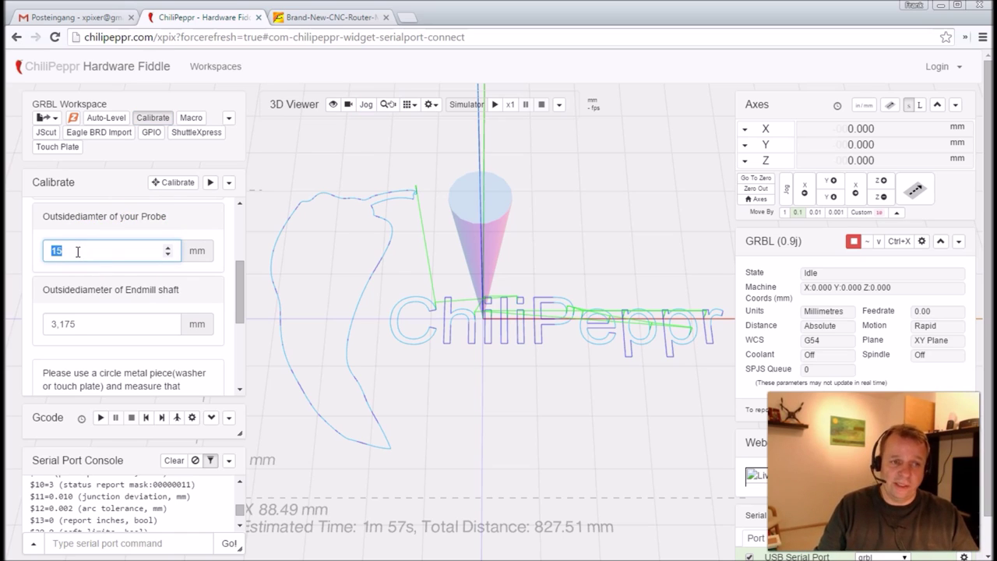
text(20)
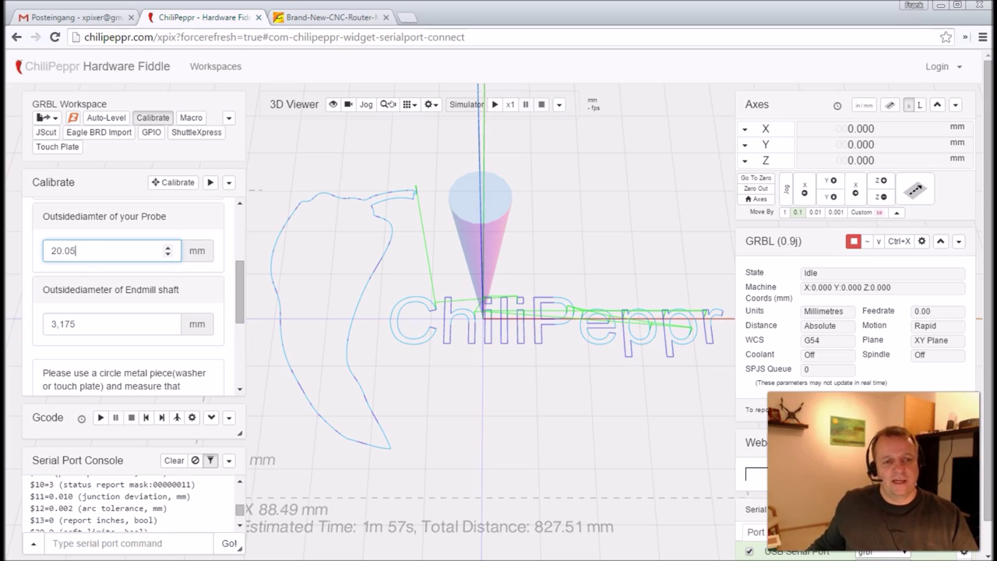
click(117, 323)
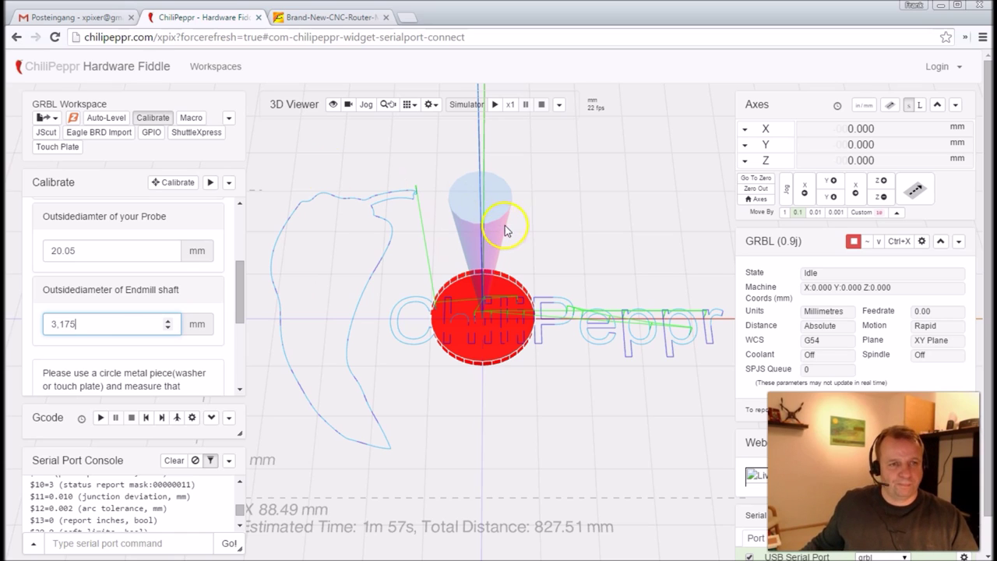
click(212, 183)
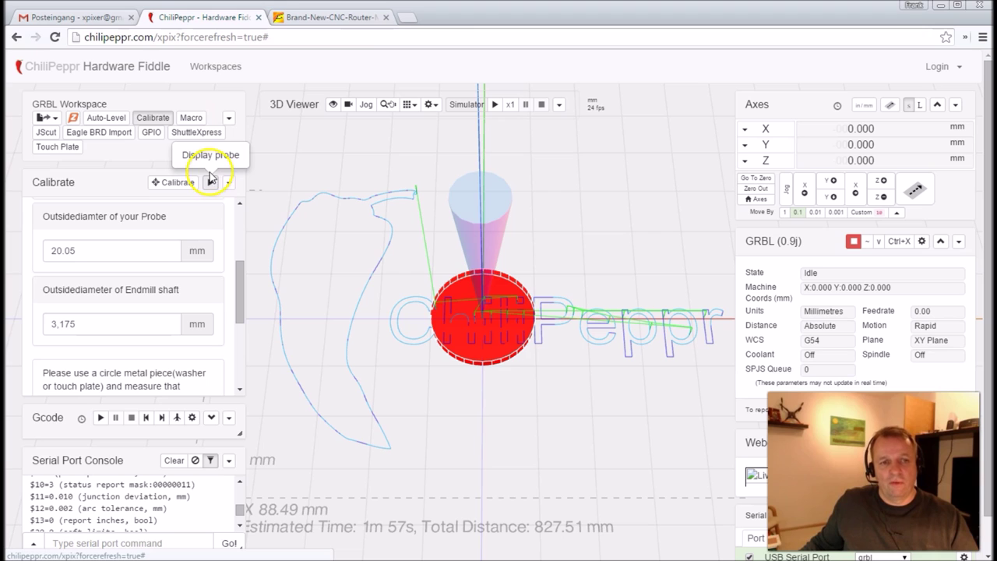
drag(461, 319, 553, 238)
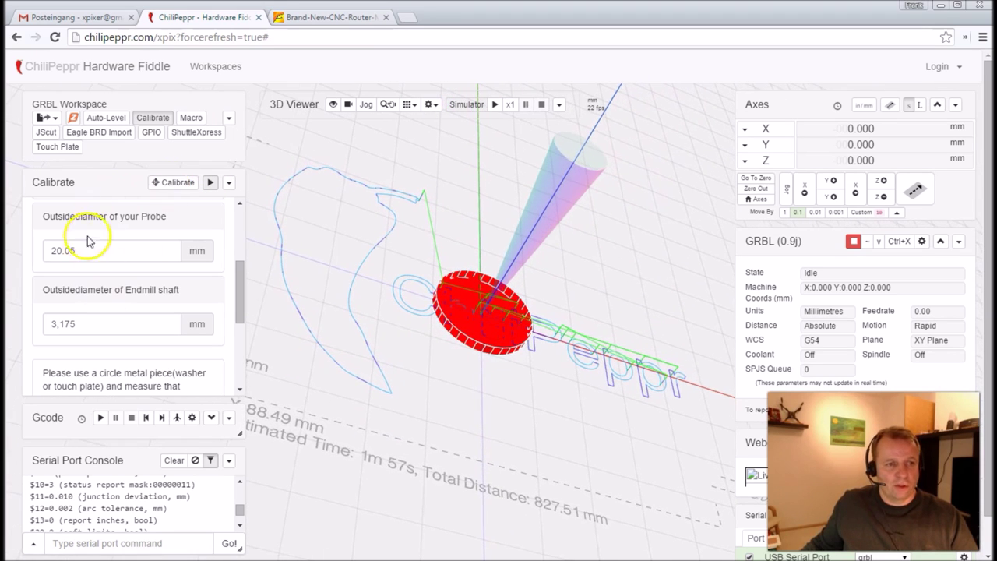
Step: Try probe diameters 25 and 15 on the disc, then settle on 20.05 mm
click(113, 254)
double_click(113, 253)
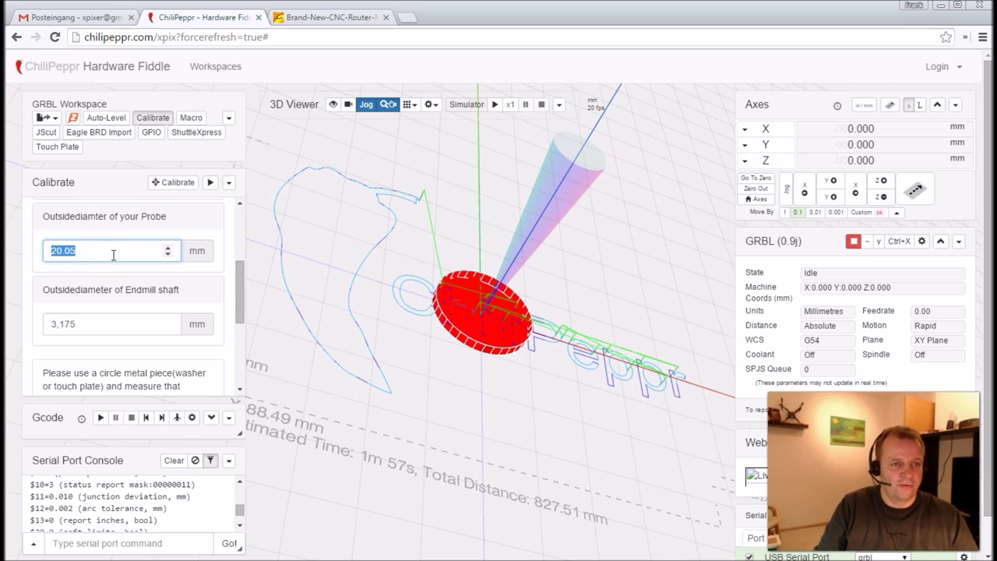
text(25)
key(Tab)
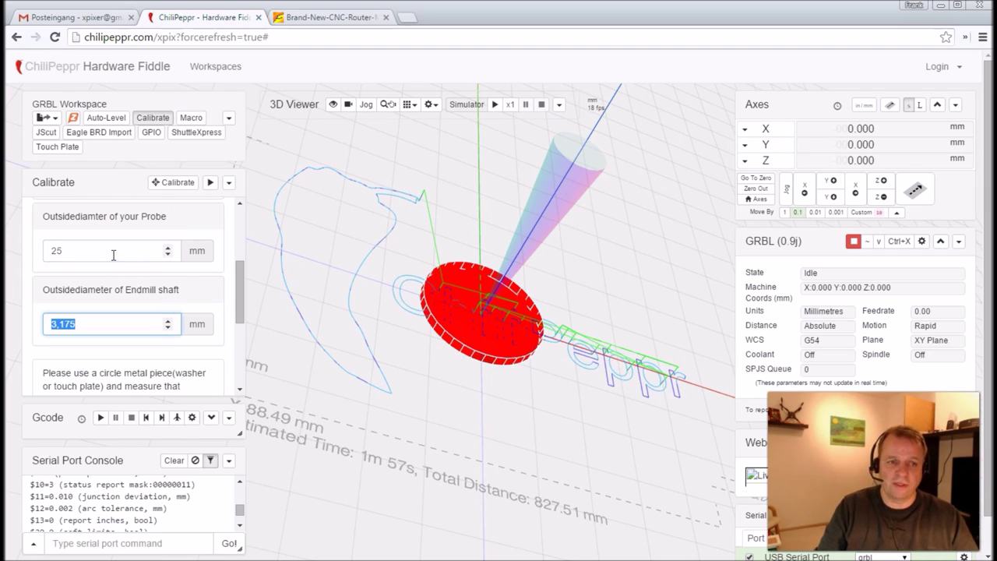
double_click(117, 255)
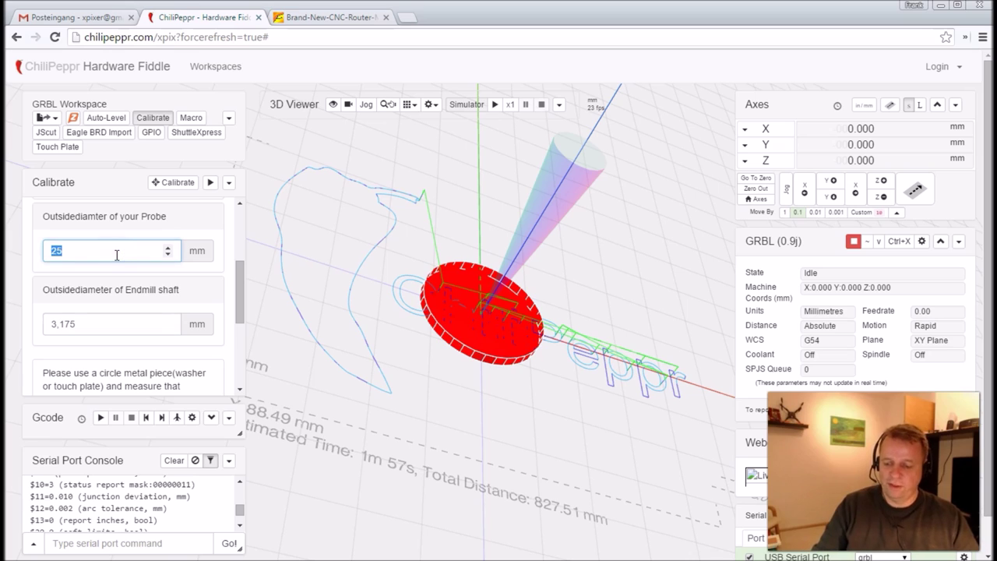
text(15)
key(Tab)
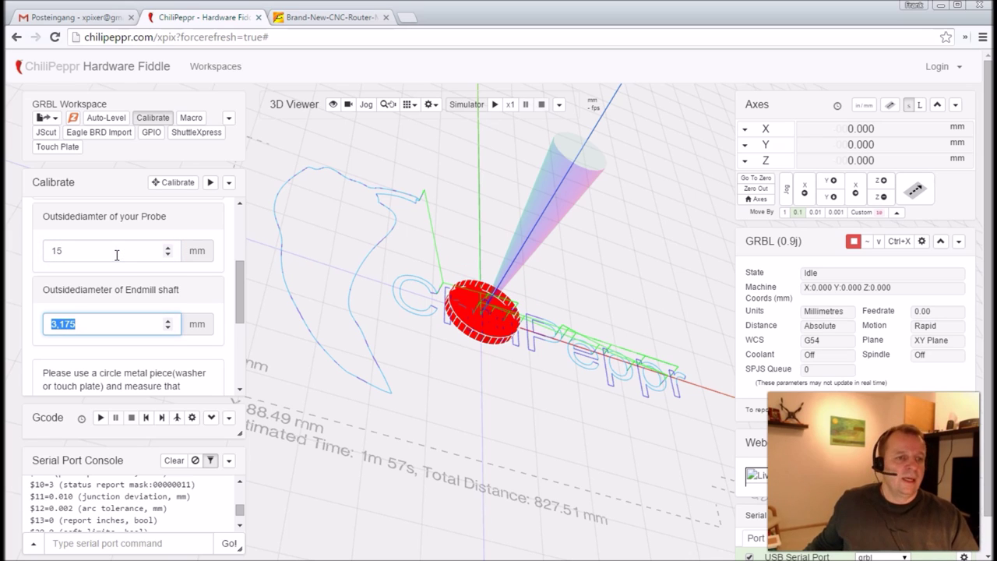
double_click(116, 254)
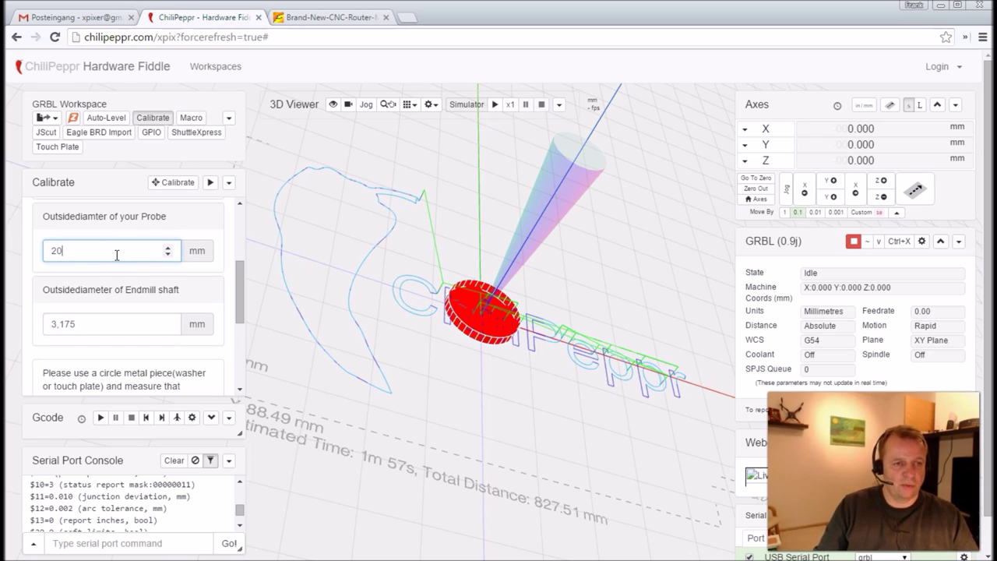
text(20.0)
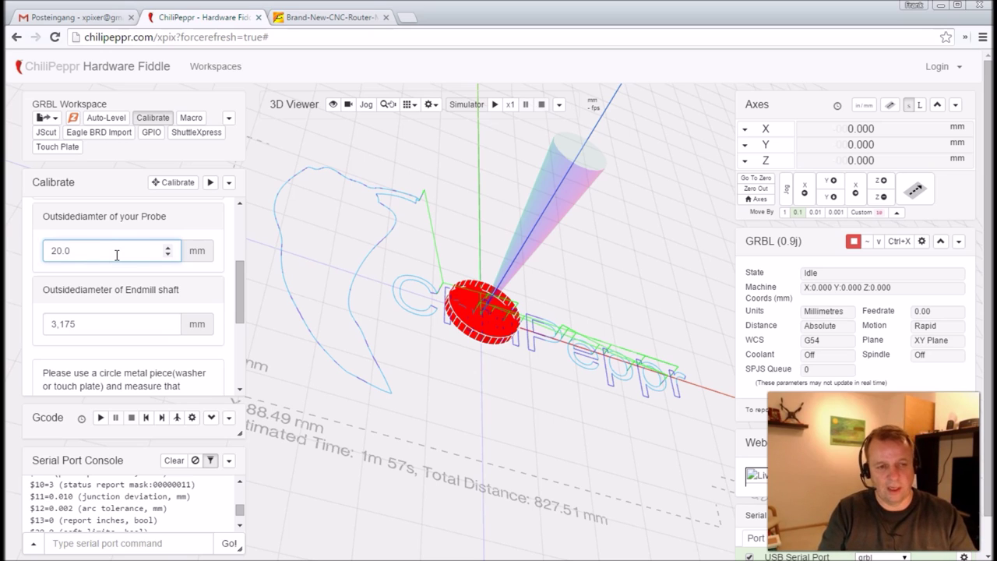
text(5)
key(Tab)
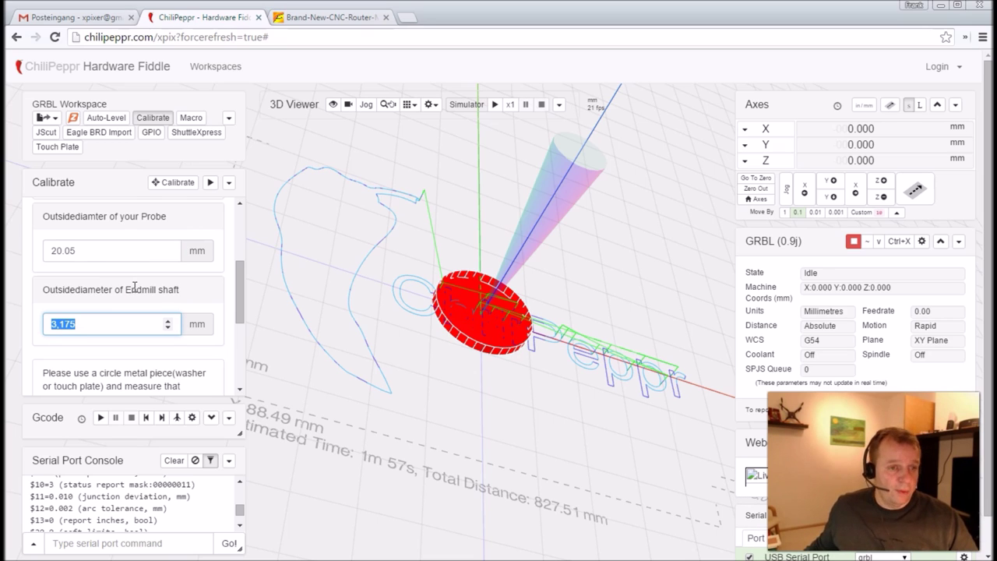
Step: Change the endmill shaft diameter from 3,175 to 3,2 and check the -0,5 mm side-measuring depth
click(122, 324)
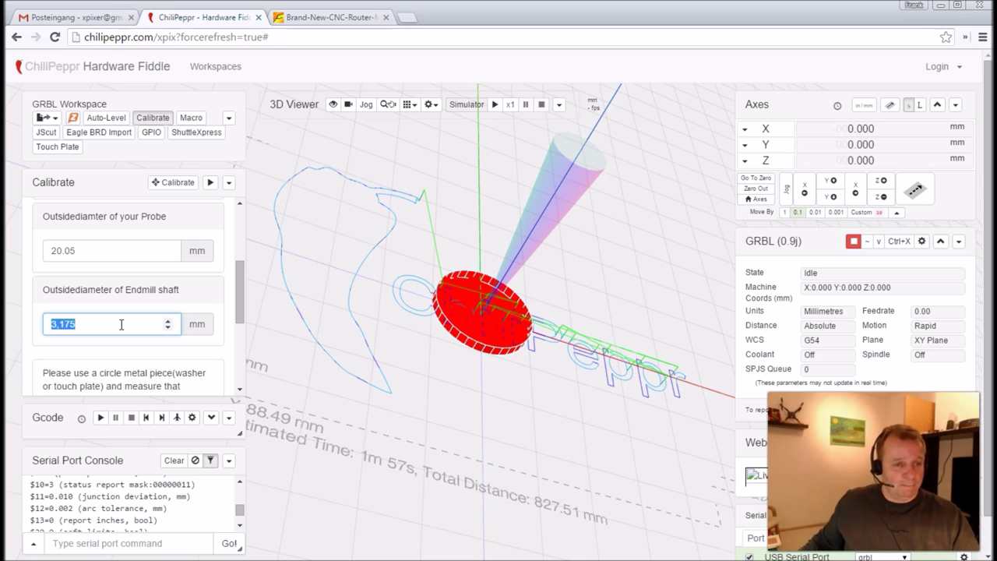
click(122, 324)
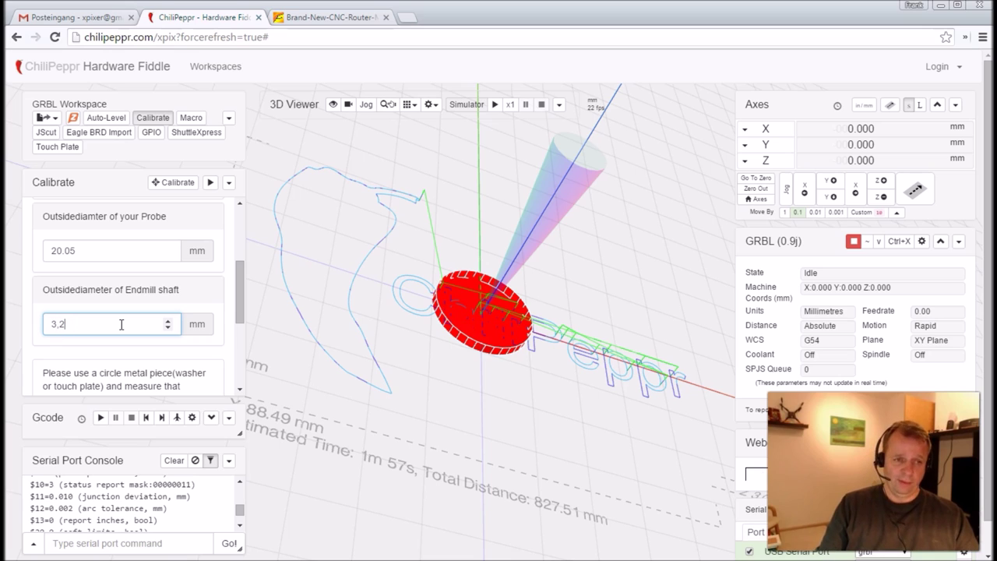
click(134, 312)
click(251, 289)
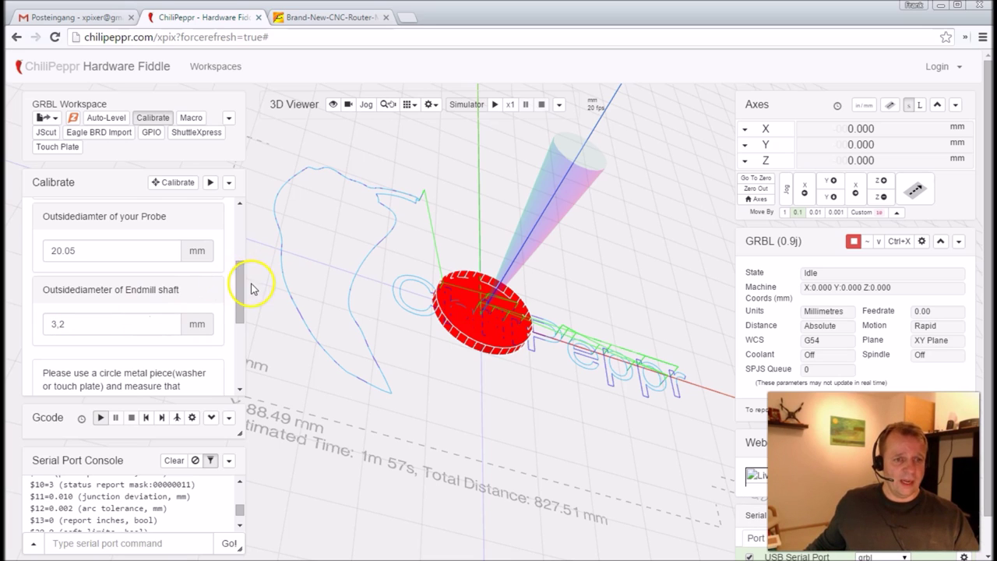
drag(236, 276, 234, 223)
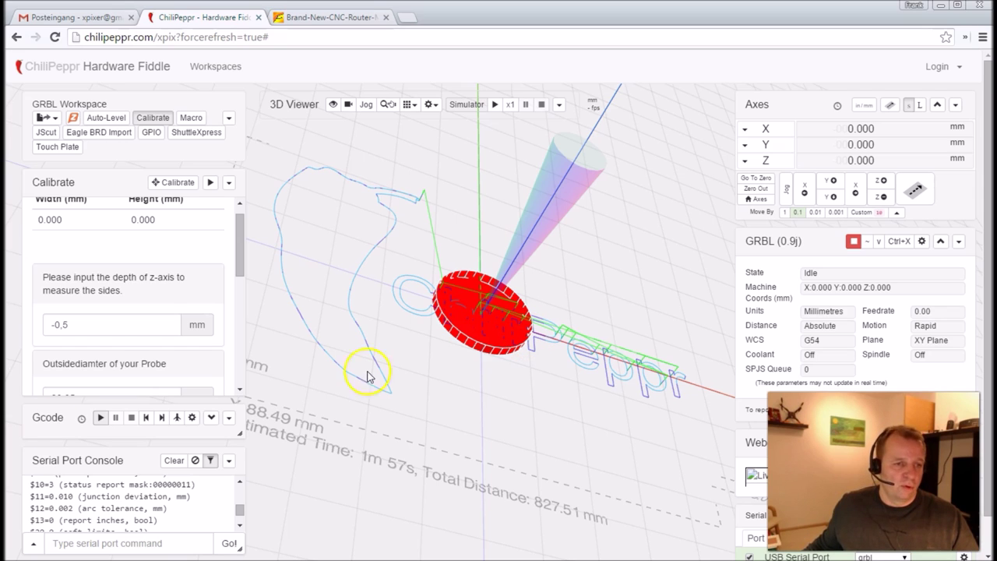
click(83, 323)
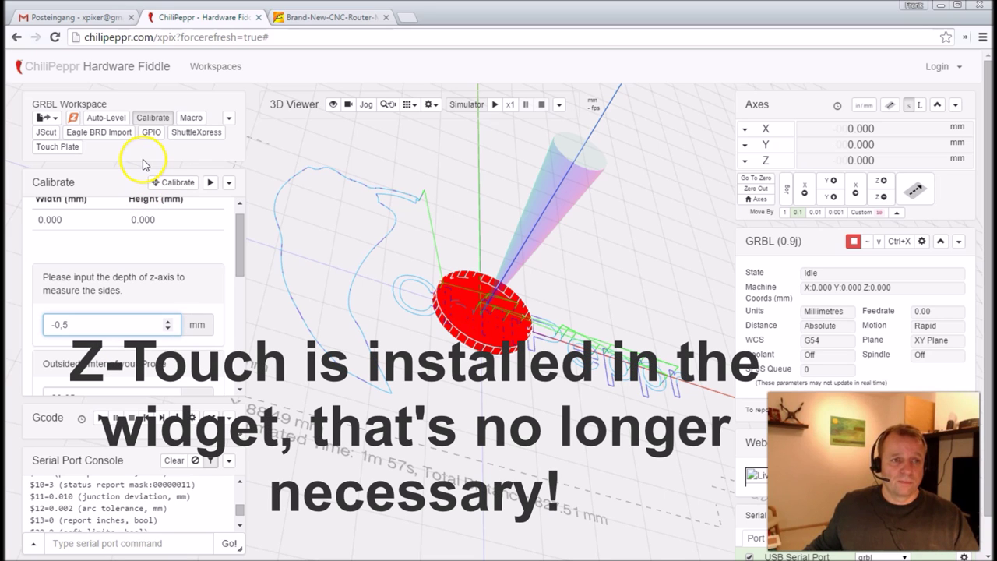
Step: Show the Touch Plate widget with its -10 mm depth, 25 mm/min feedrate and plate height 3
click(48, 147)
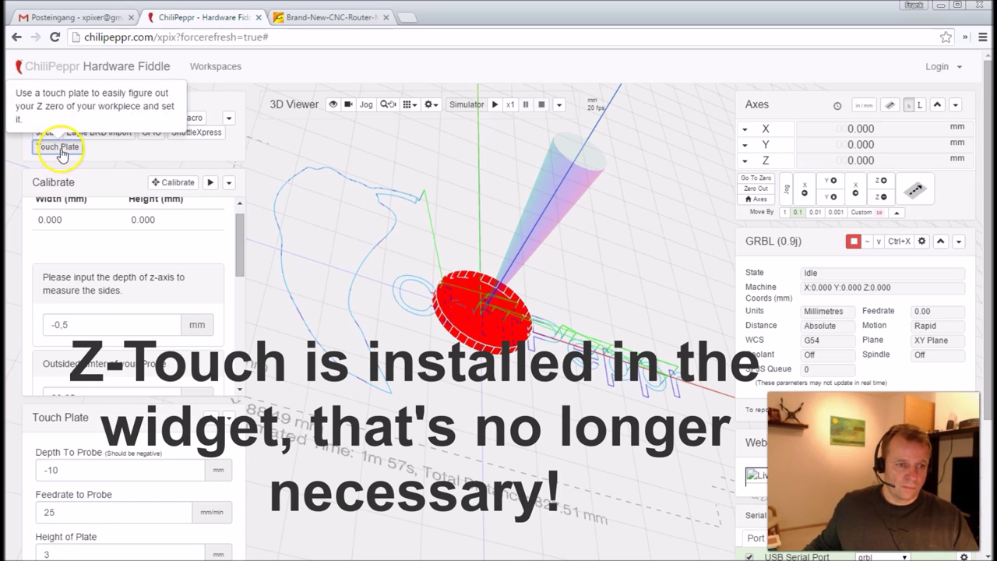
Step: Hide Calibrate, set plate height to 0, run the Z probe, then close Touch Plate
click(152, 118)
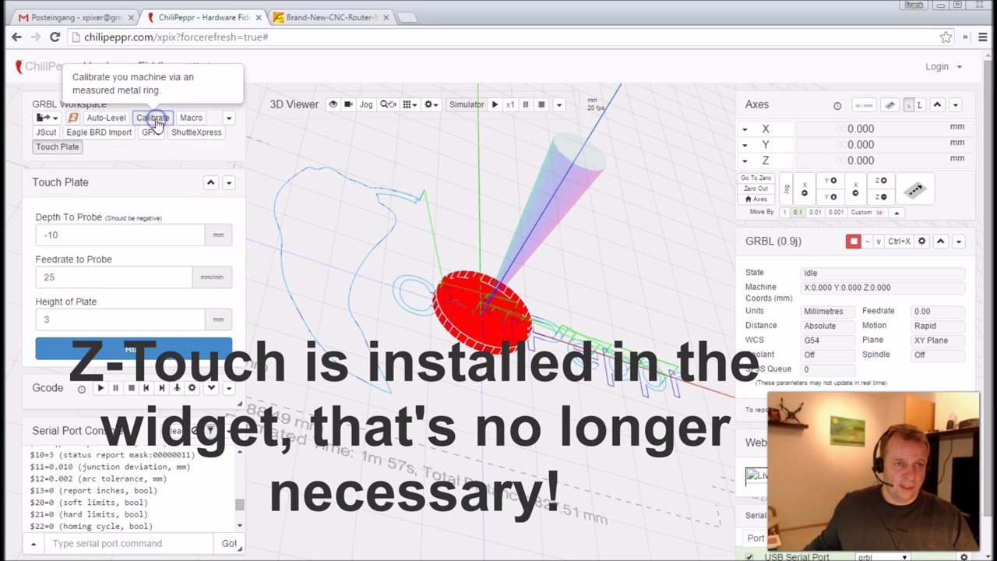
click(55, 319)
double_click(57, 318)
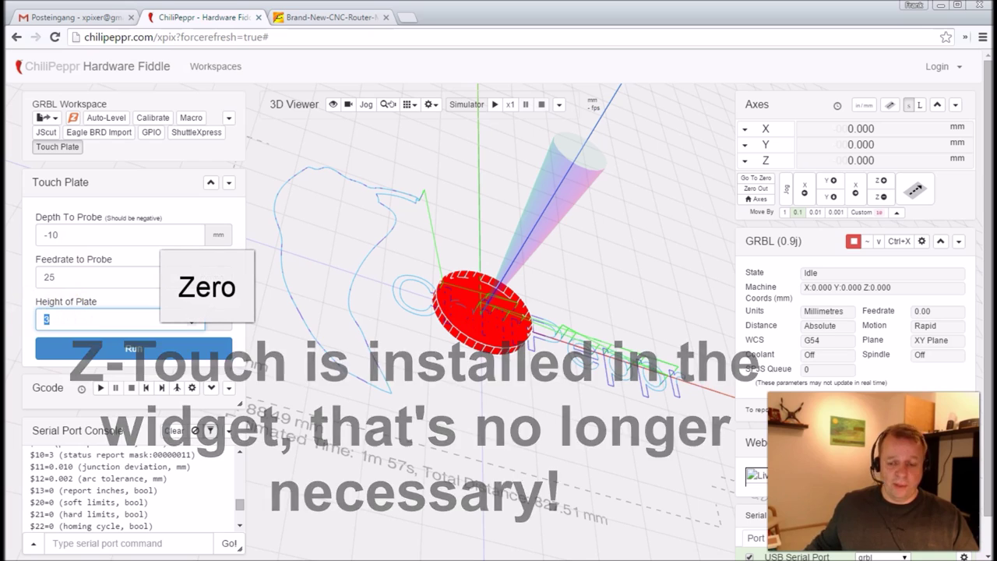
text(0)
key(Tab)
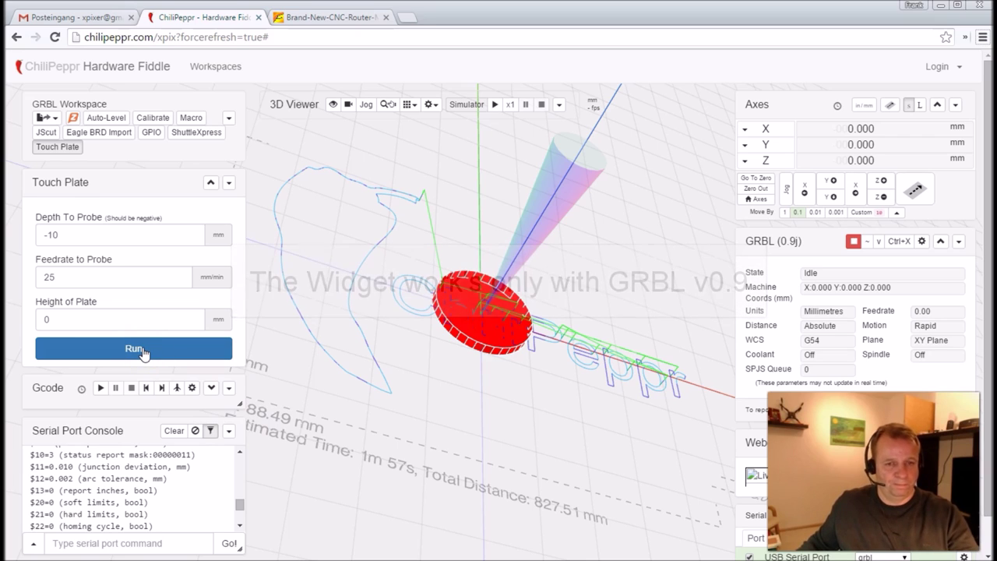
click(143, 352)
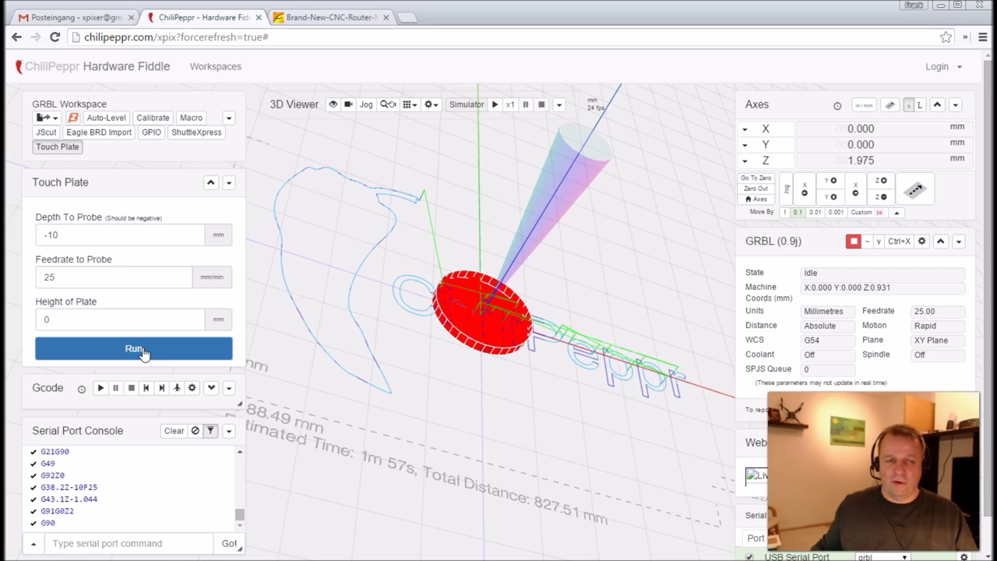
click(59, 150)
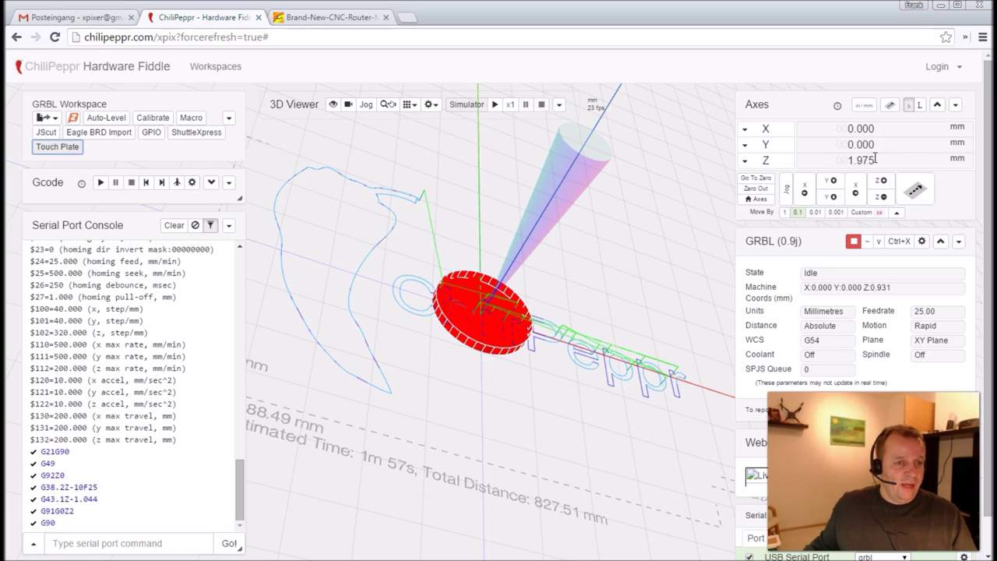
Step: Reopen the Calibrate widget, review its values, and launch the G38.2 calibration probing
click(154, 118)
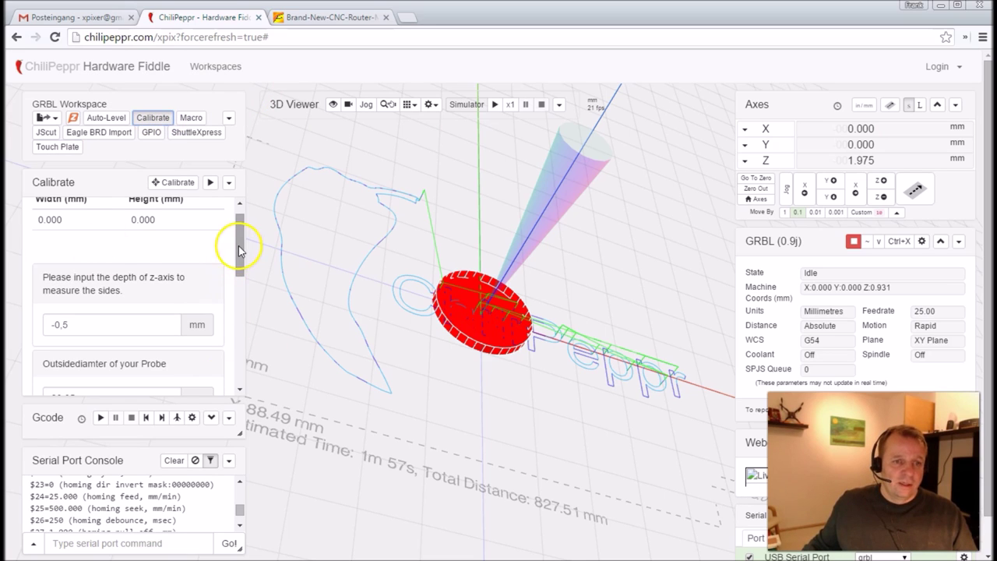
mouse_move(238, 251)
mouse_down()
mouse_move(238, 296)
mouse_move(253, 237)
mouse_up()
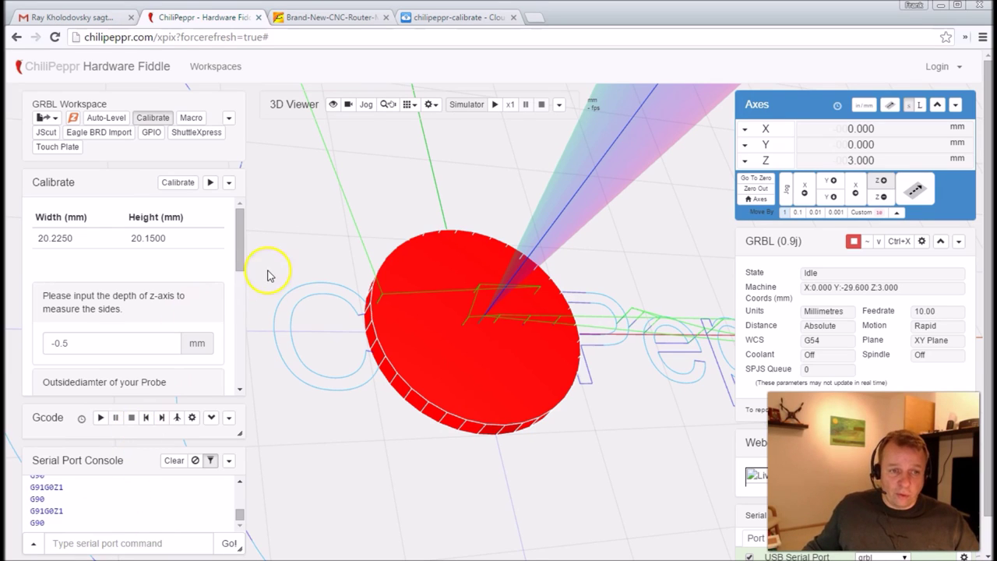
drag(241, 249, 226, 306)
scroll(156, 249, up, 5)
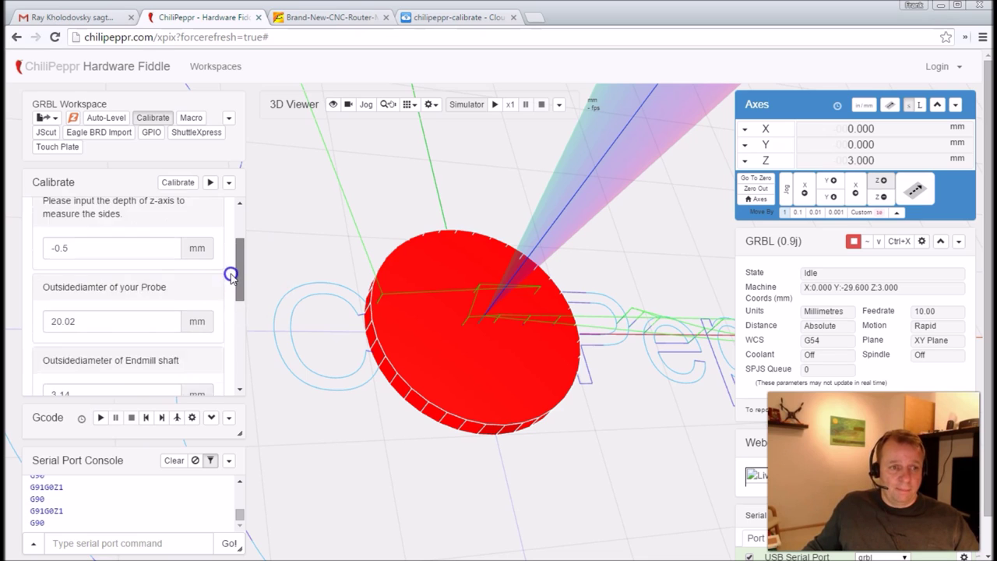
click(175, 186)
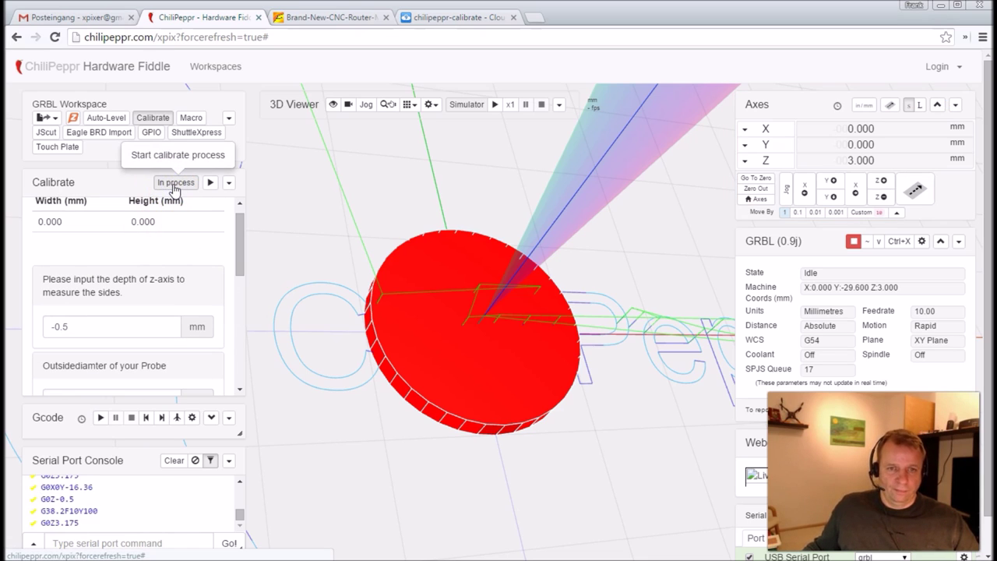